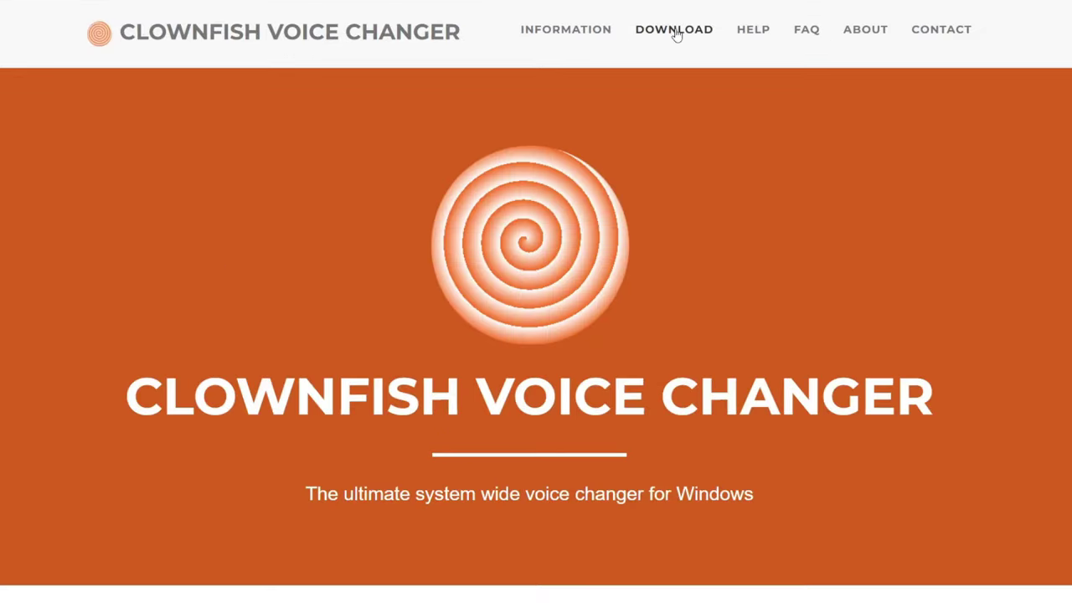
# Download the 64bit (32bit VST) version of Clownfish Voice Changer from the website and launch its installer
pyautogui.click(630, 82)
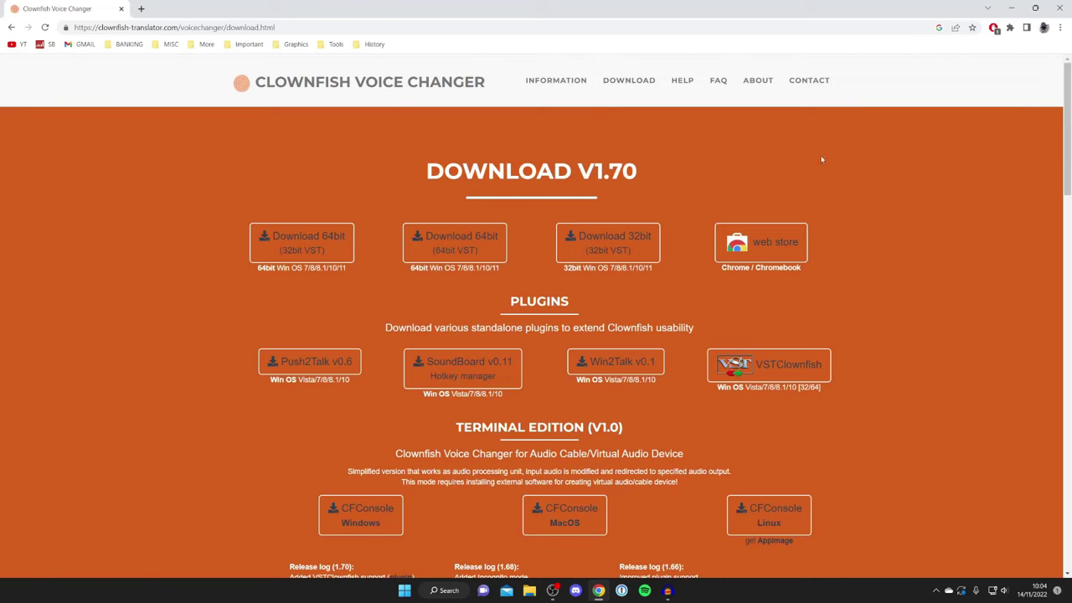
pyautogui.click(306, 245)
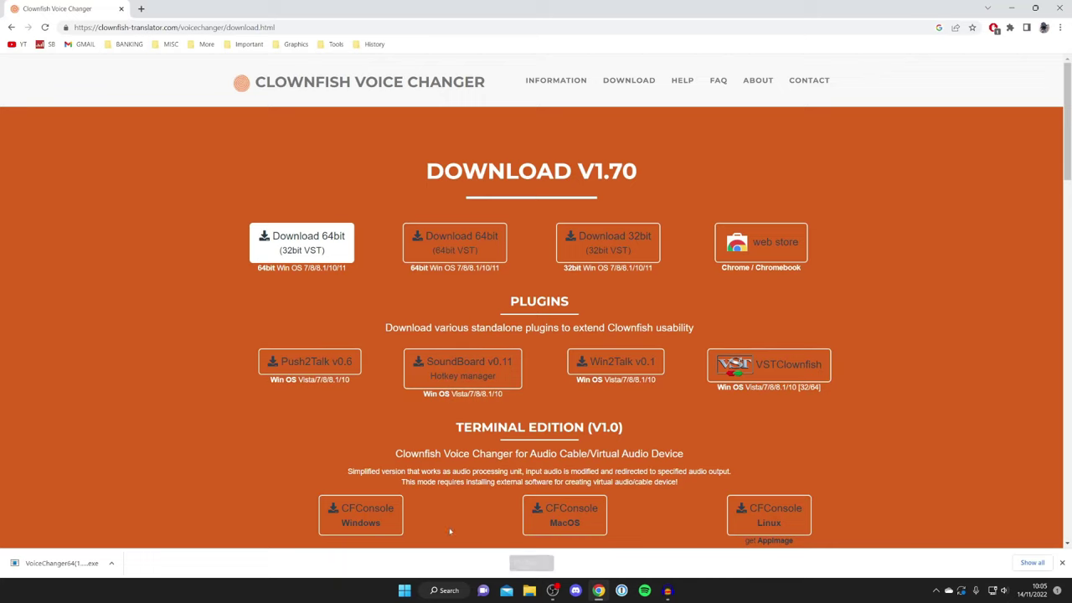
pyautogui.moveTo(340, 4); pyautogui.dragTo(544, 2)
pyautogui.click(78, 565)
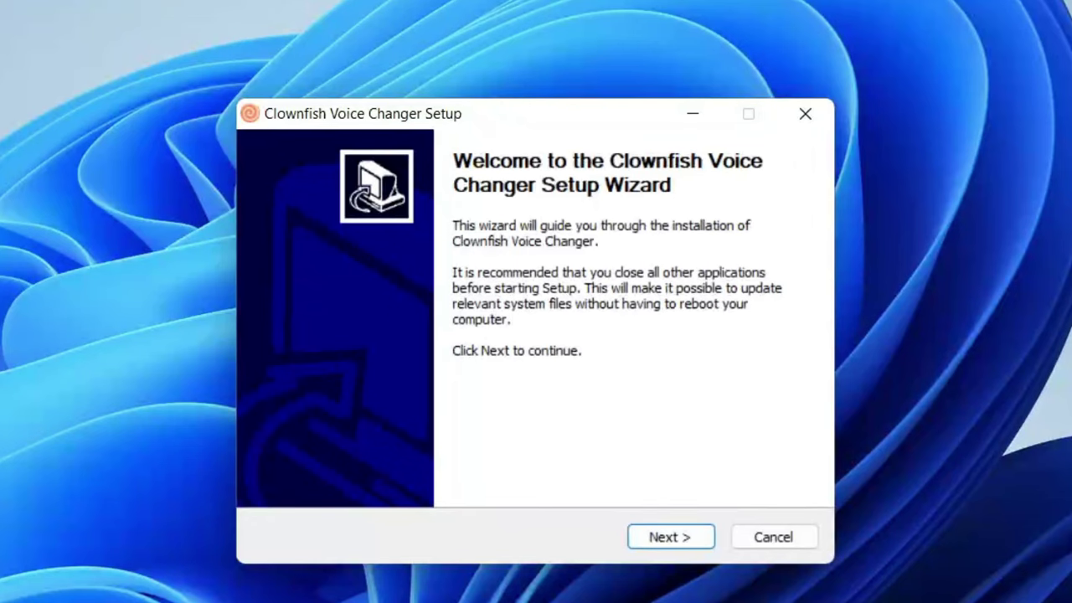
# Install Clownfish Voice Changer with the default components, answering Y to stopping the dependent audio services, and finish the setup wizard
pyautogui.click(660, 540)
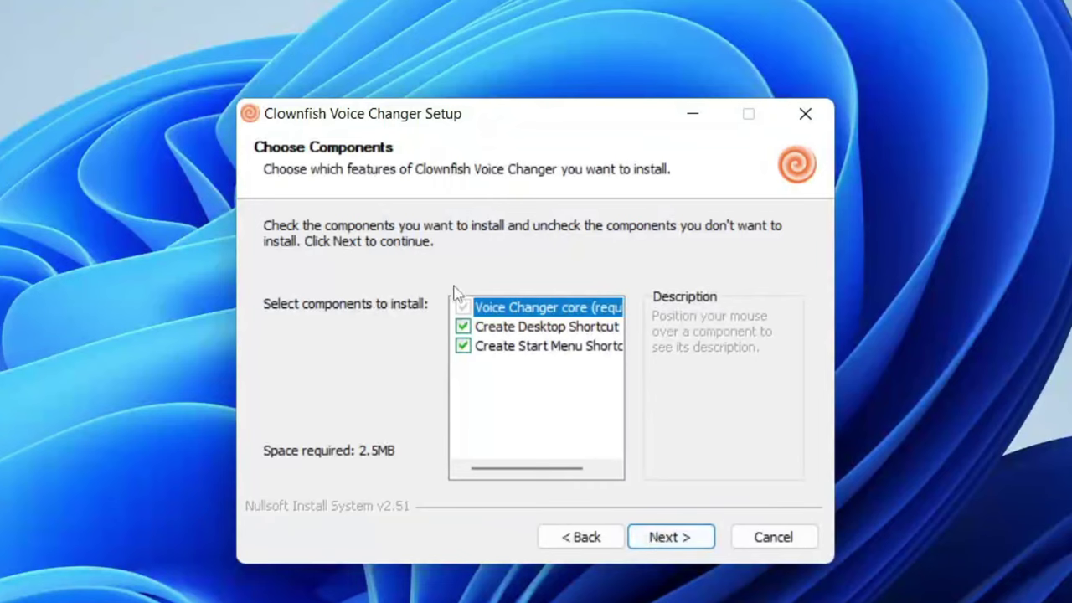
pyautogui.click(660, 537)
pyautogui.click(668, 540)
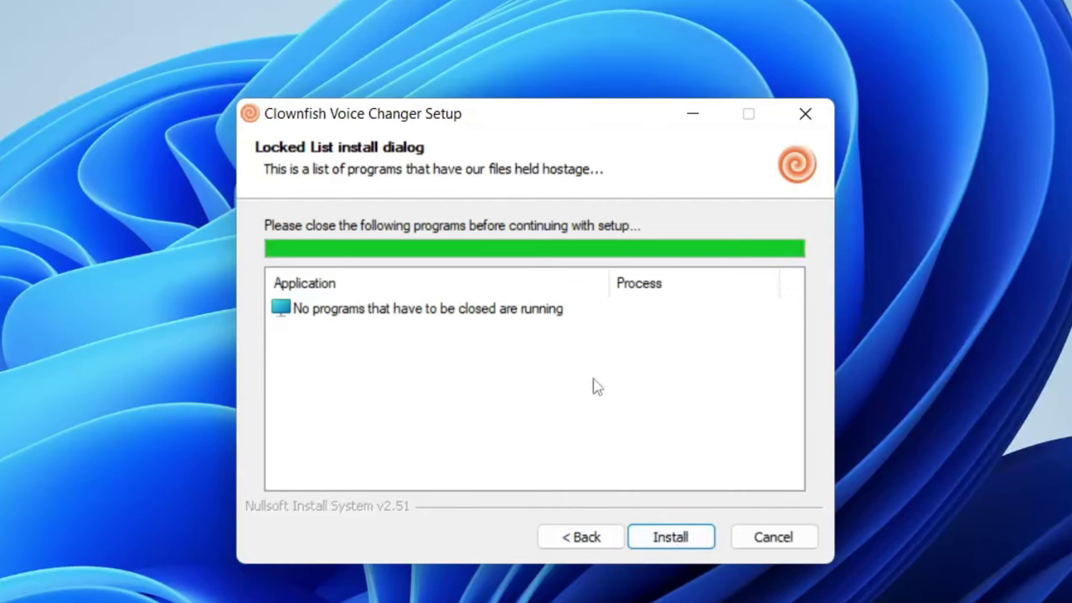
pyautogui.click(683, 541)
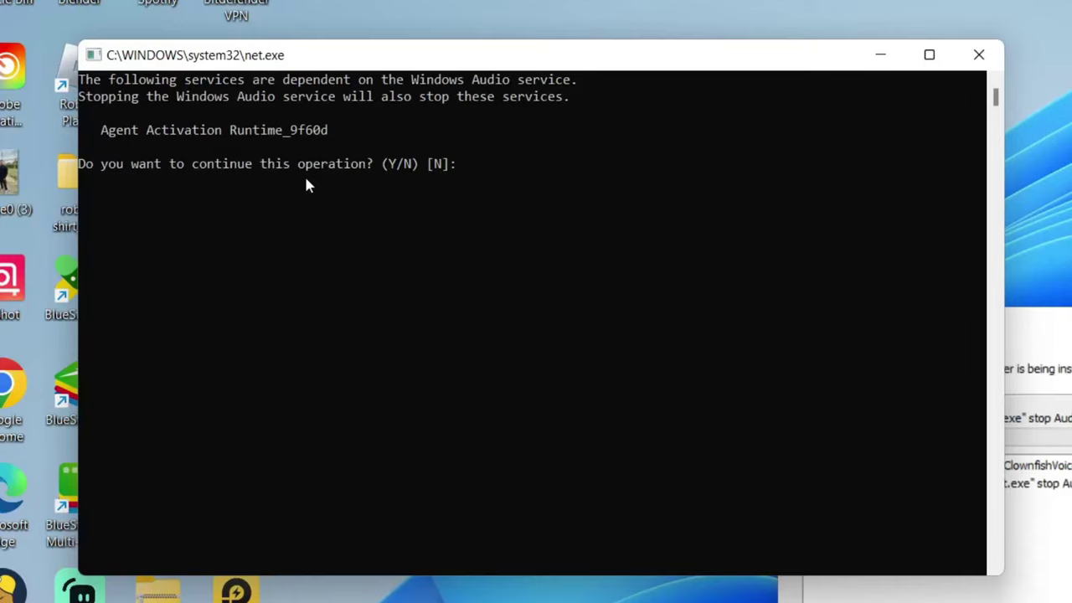
pyautogui.write('Y')
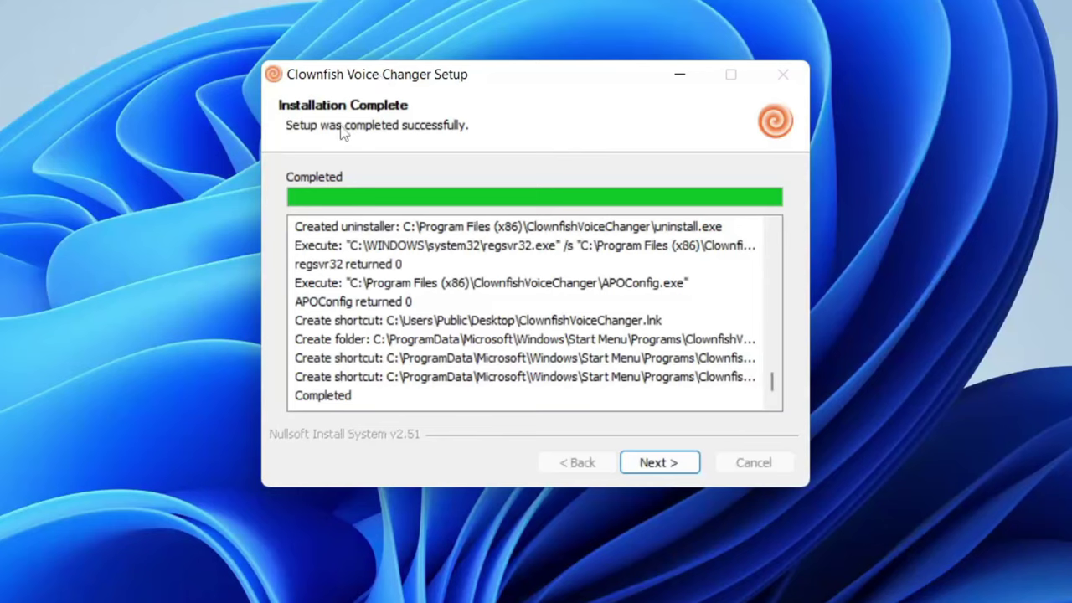
pyautogui.click(685, 466)
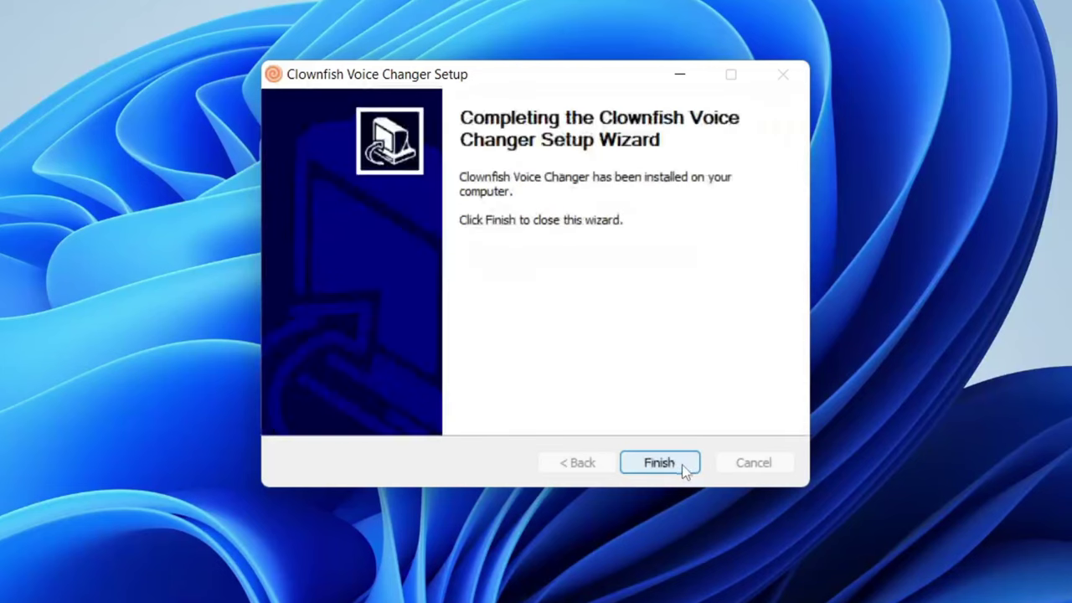
pyautogui.click(685, 469)
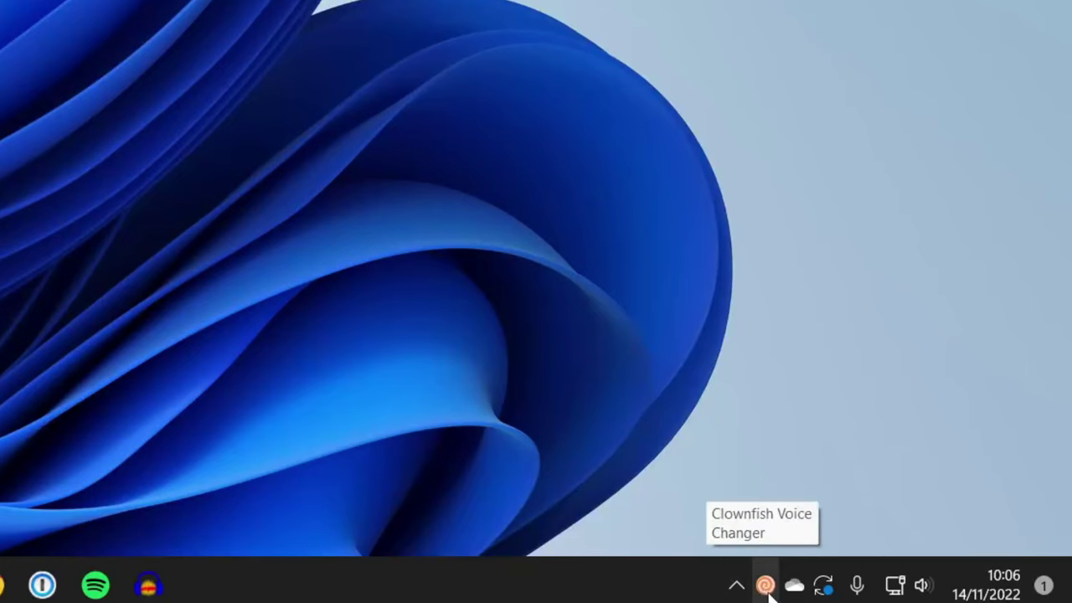
# Check Clownfish's System Integration setup for the microphone the voice changer is installed on, and close it
pyautogui.click(737, 586)
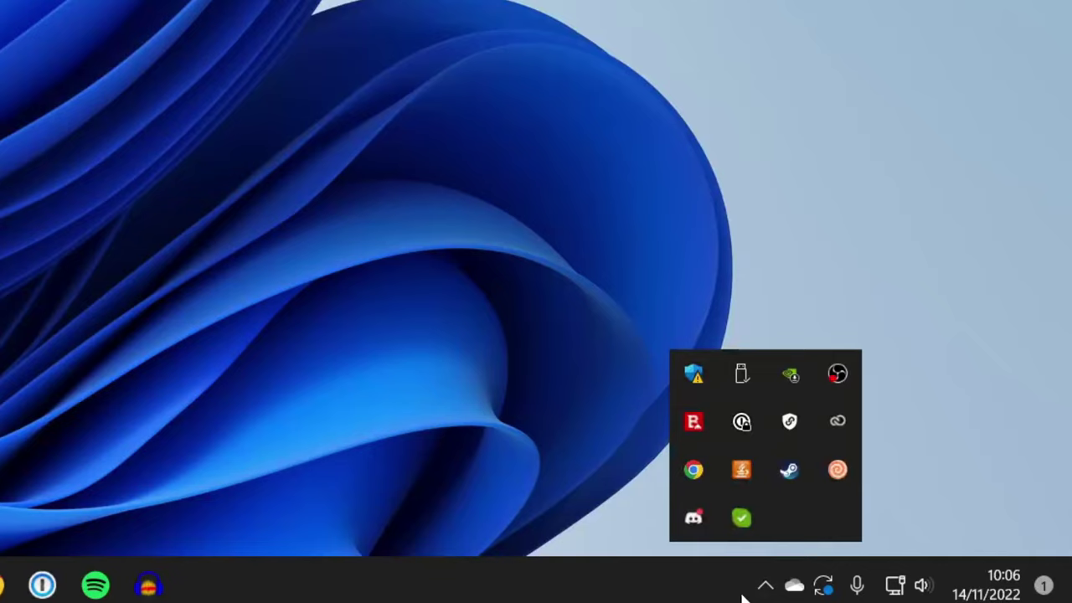
pyautogui.rightClick(838, 470)
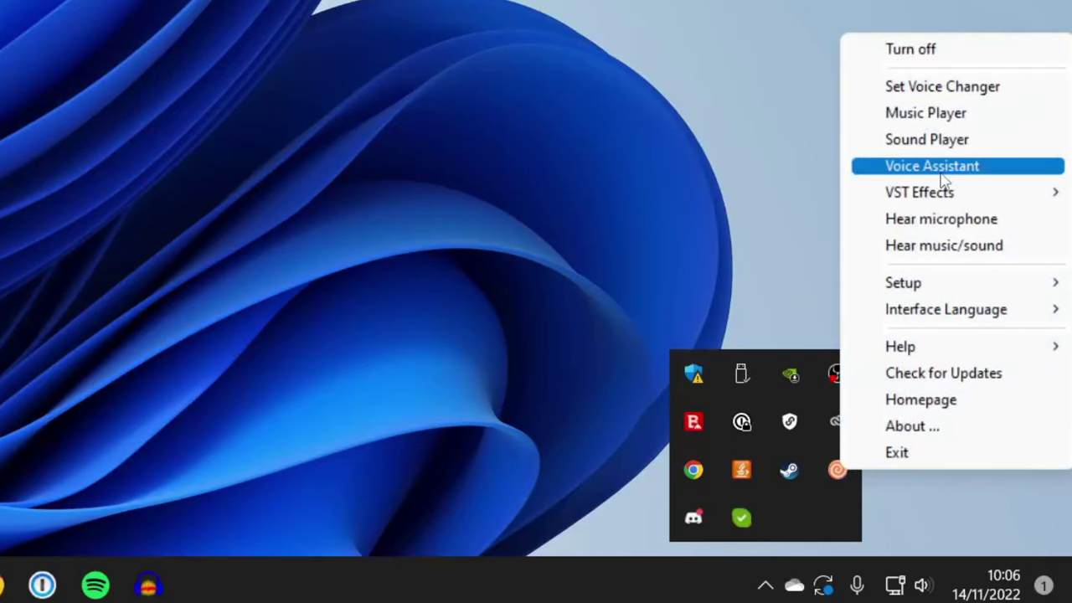
pyautogui.moveTo(915, 284)
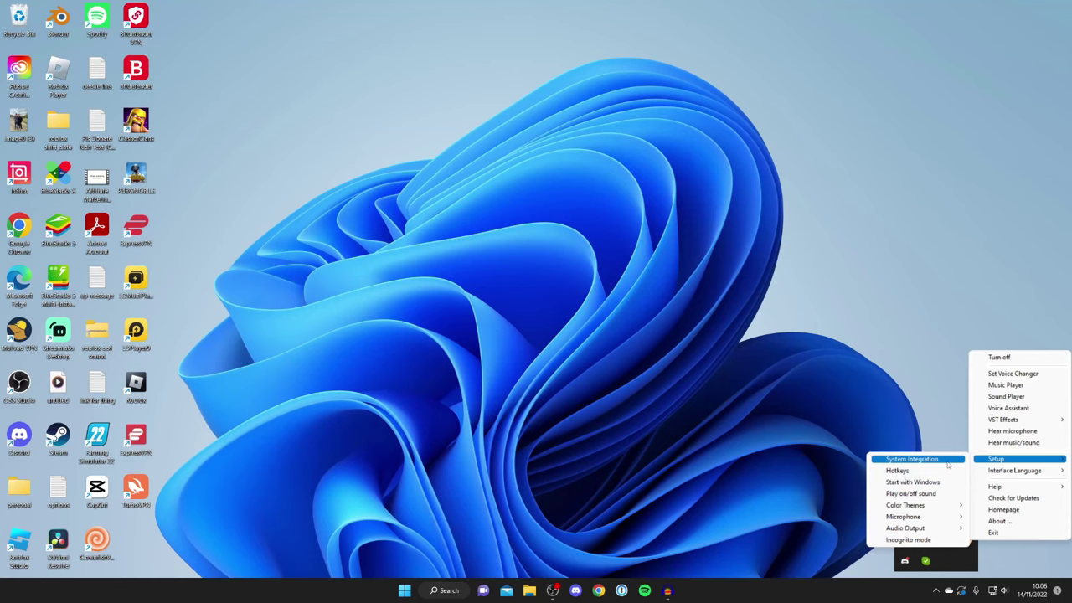
pyautogui.click(791, 289)
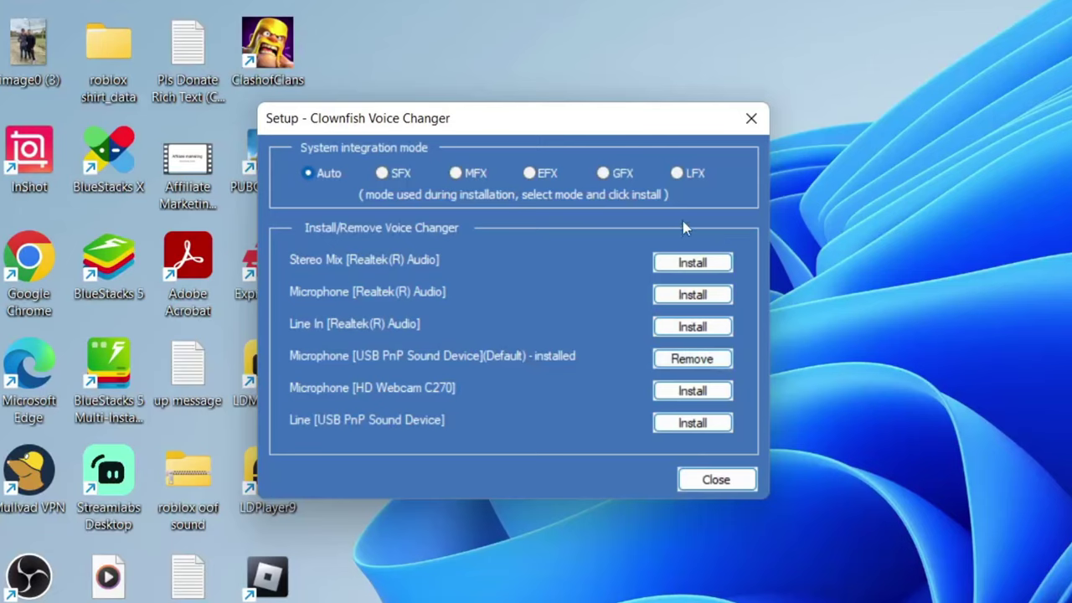
pyautogui.click(714, 482)
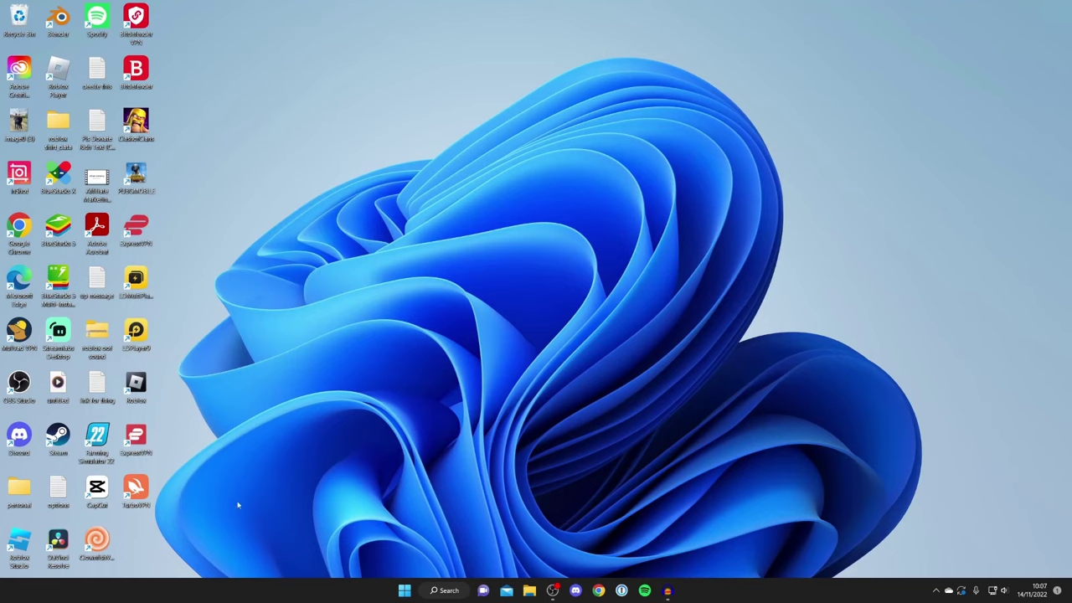
# Open Clownfish's Set Voice Changer window and move it to the middle of the desktop
pyautogui.click(937, 591)
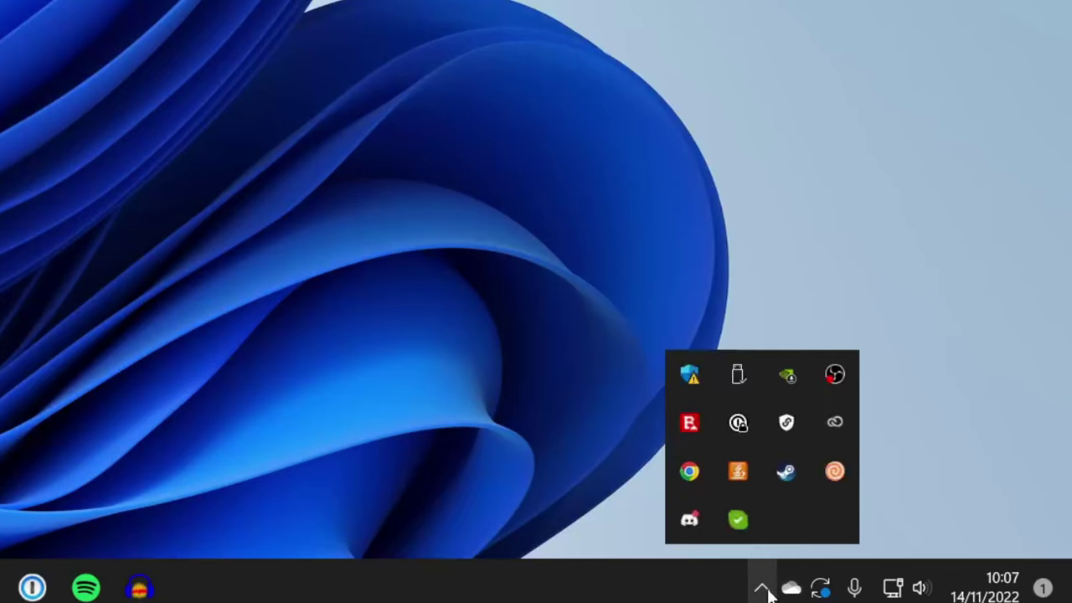
pyautogui.rightClick(974, 540)
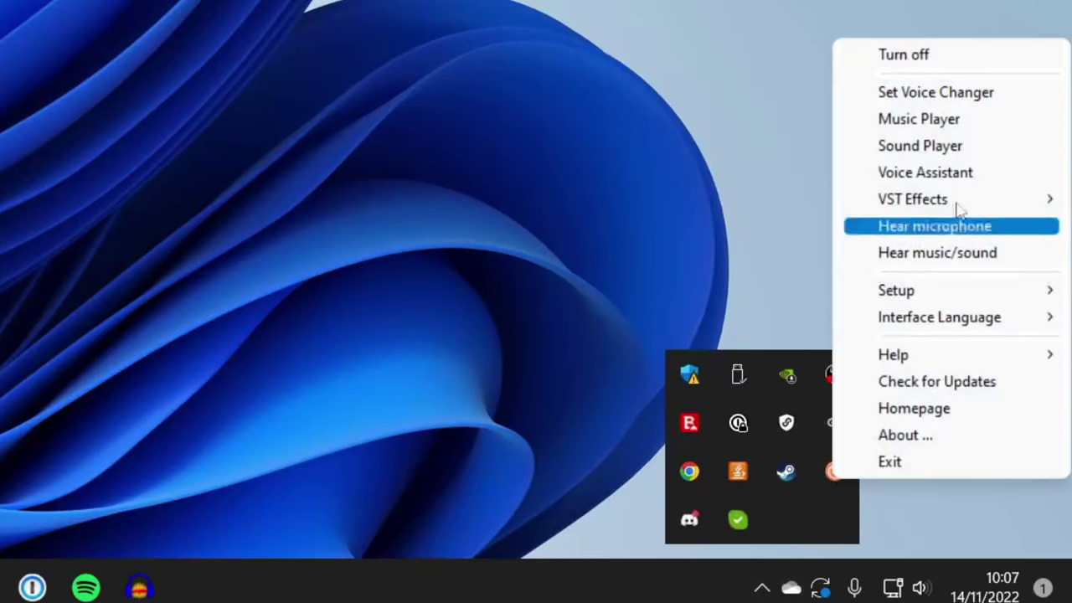
pyautogui.click(963, 92)
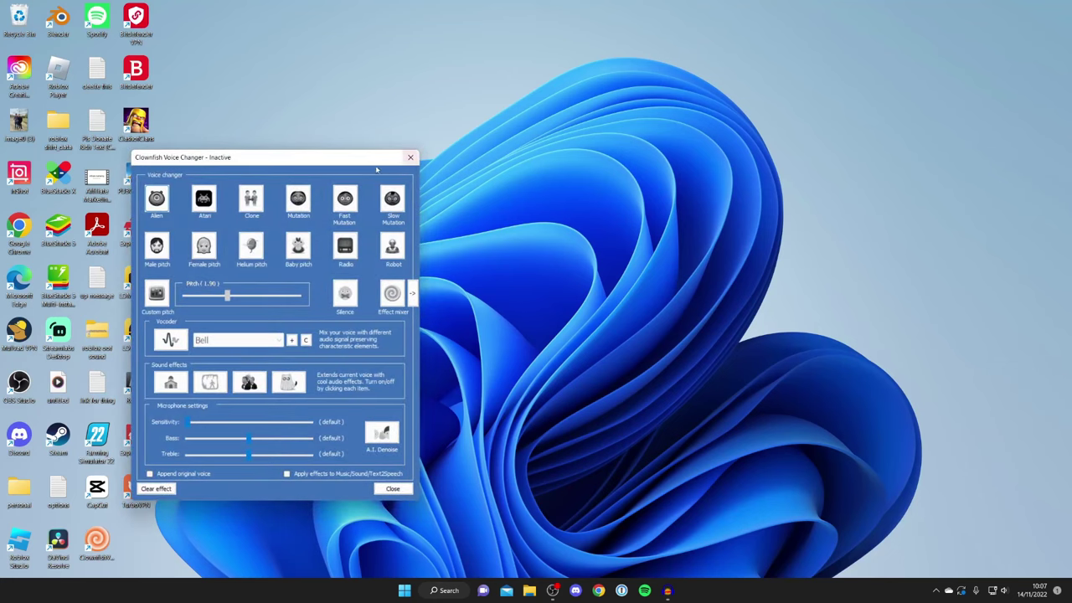
pyautogui.moveTo(326, 156); pyautogui.dragTo(544, 129)
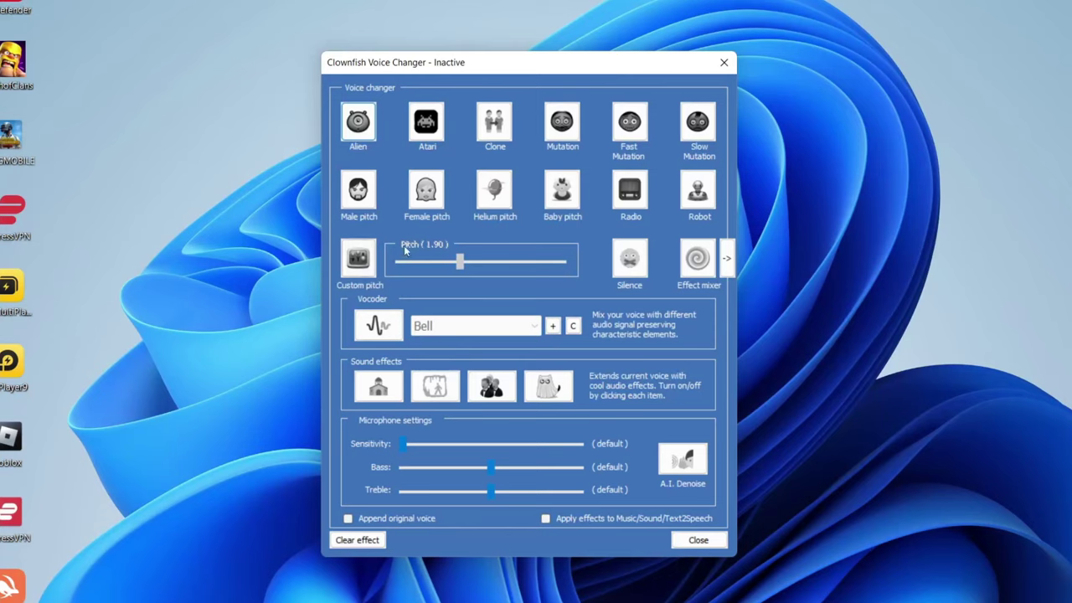
# Try the Helium pitch voice effect and clear it
pyautogui.click(495, 191)
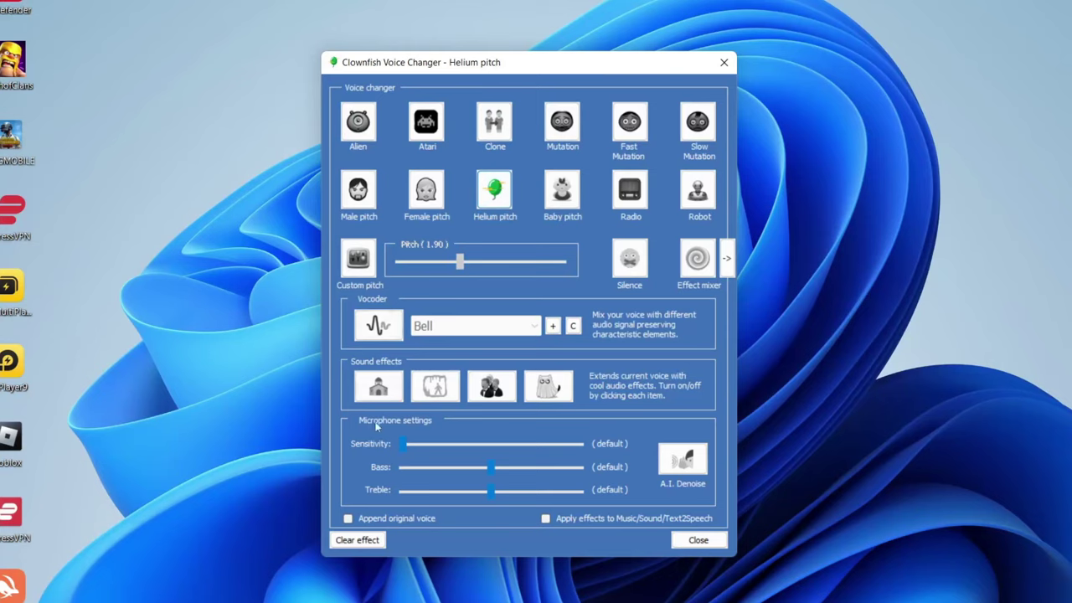
pyautogui.click(374, 543)
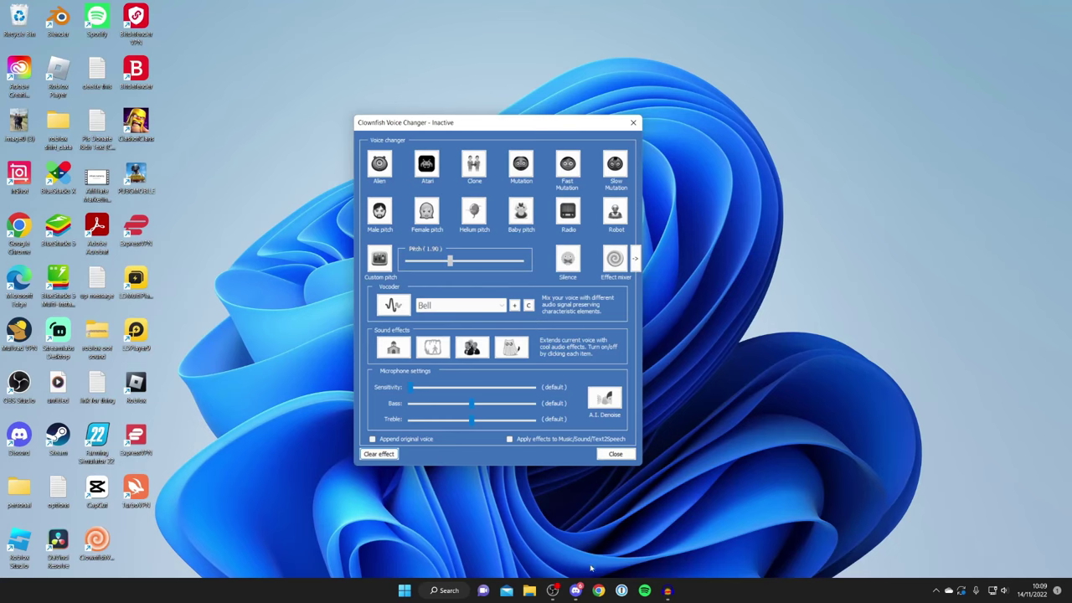
# Switch to Discord, set the voice input device to Microphone (USB PnP Sound Device), leave the settings and minimise Discord
pyautogui.click(575, 591)
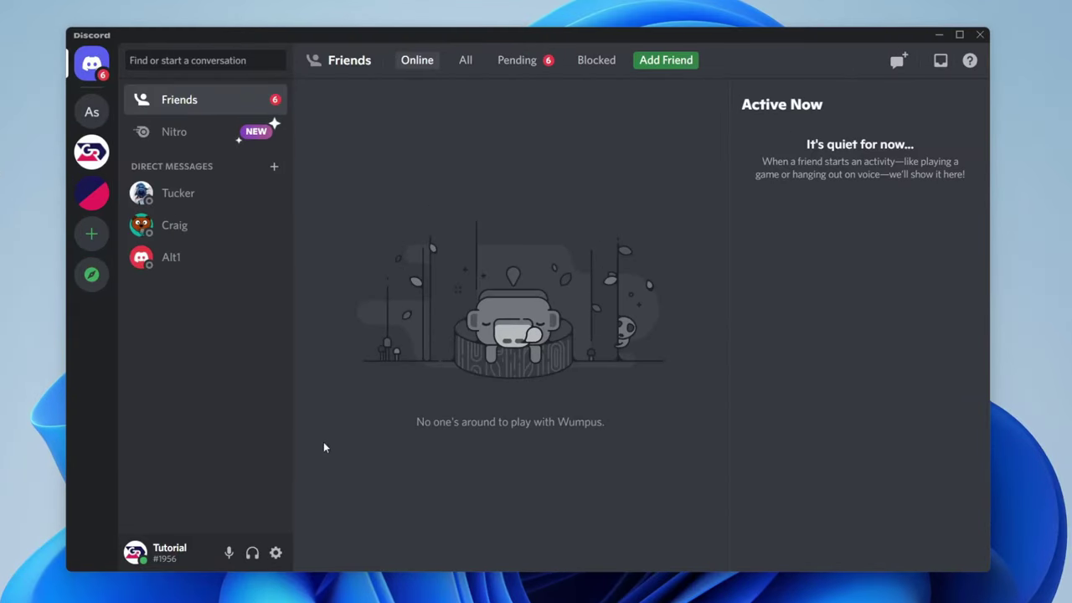
pyautogui.click(276, 553)
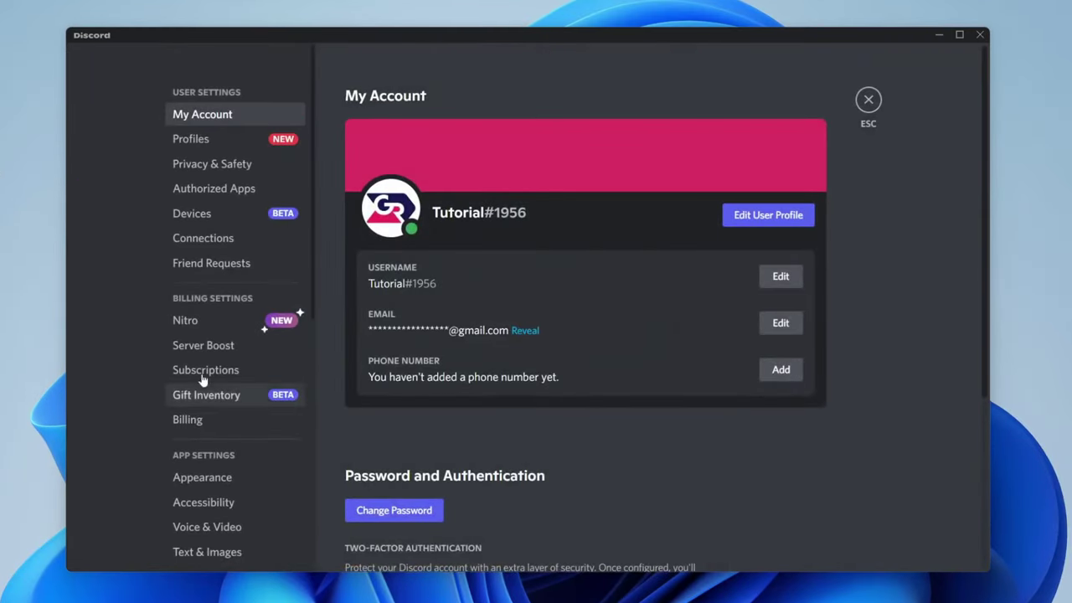
pyautogui.scroll(-3, 232, 417)
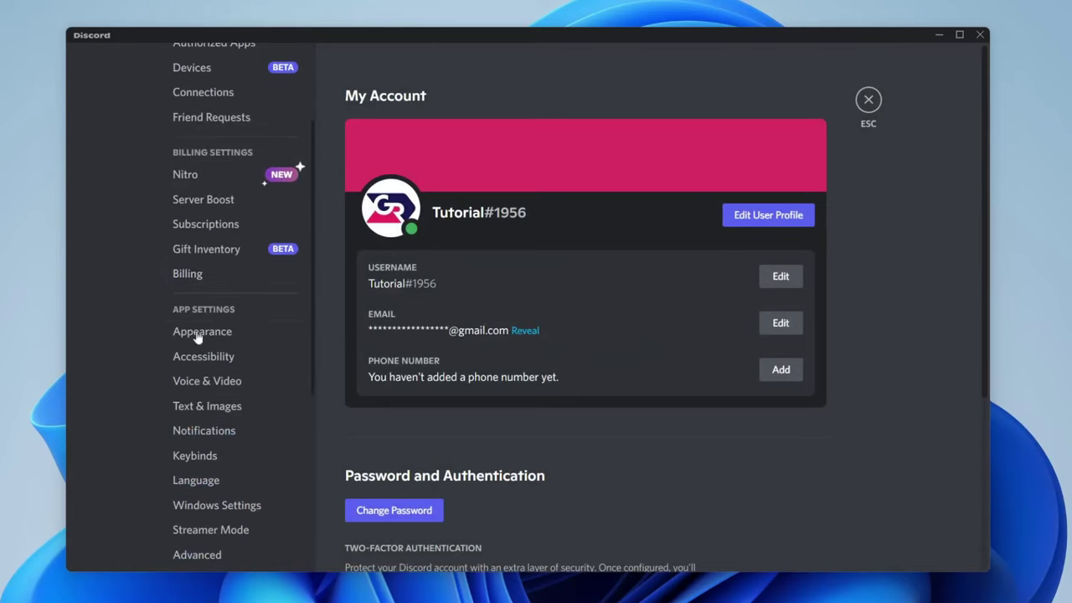
pyautogui.click(203, 384)
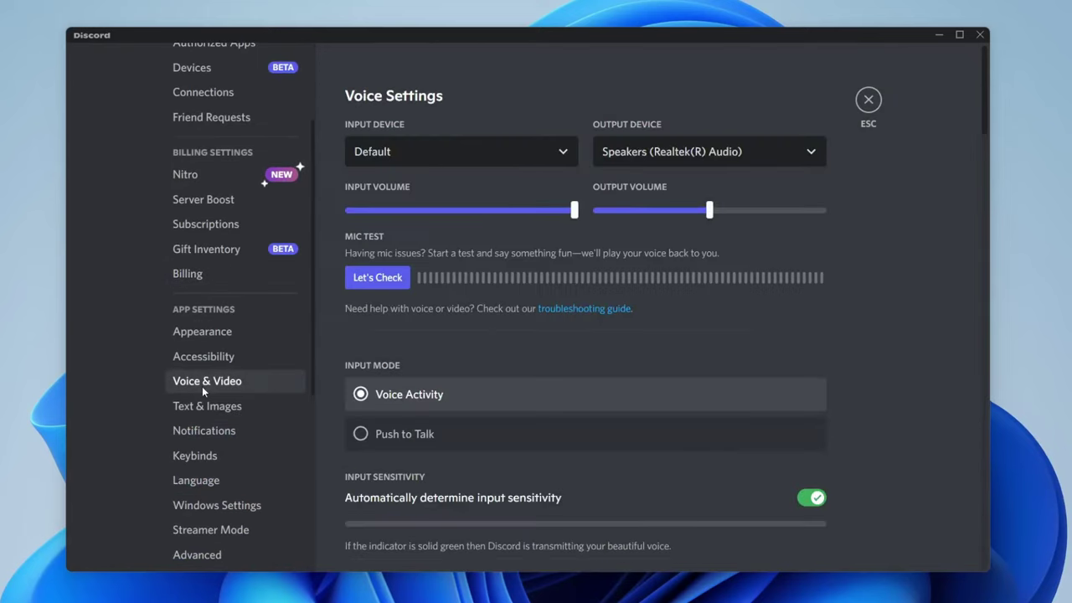
pyautogui.click(388, 156)
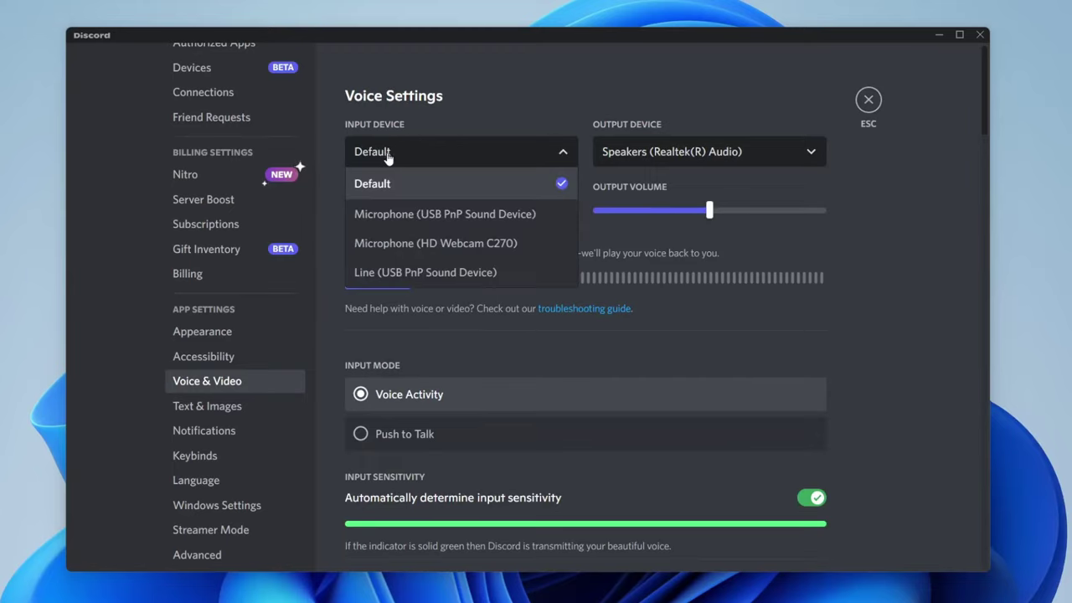
pyautogui.click(414, 215)
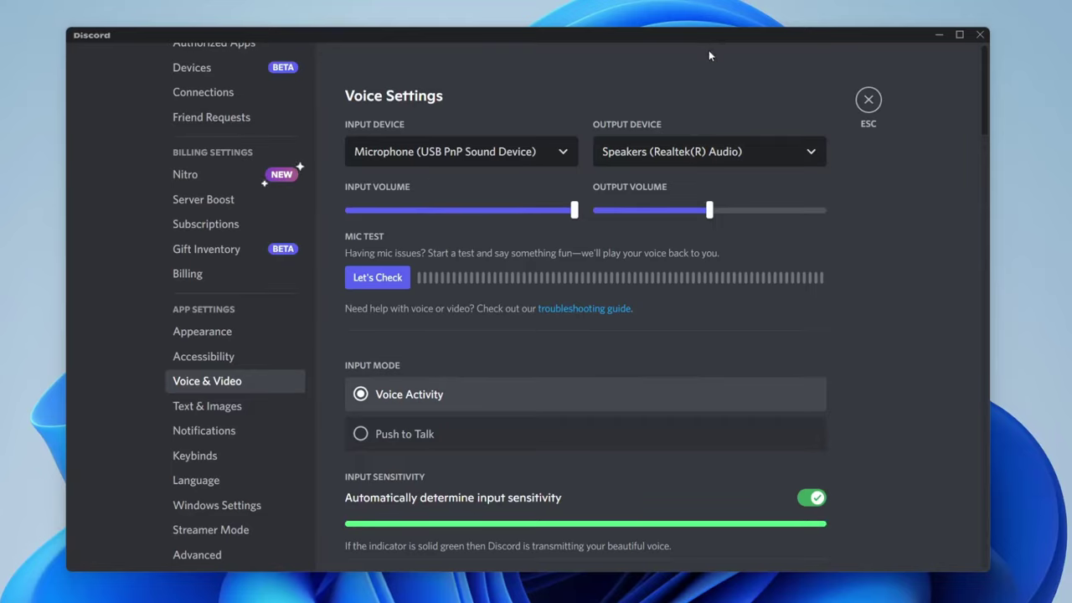
pyautogui.click(869, 99)
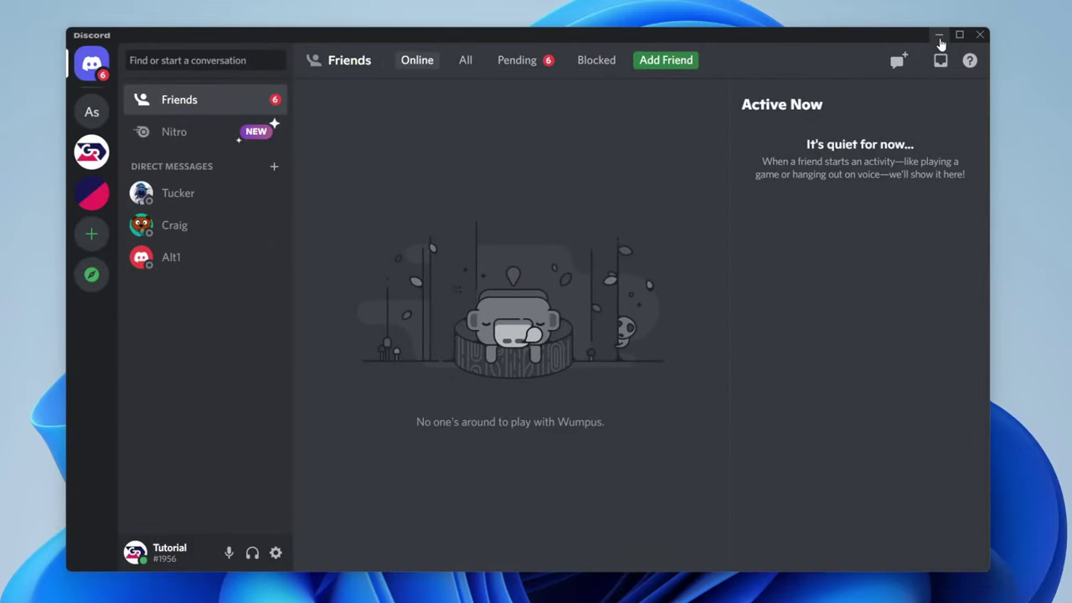
pyautogui.click(940, 36)
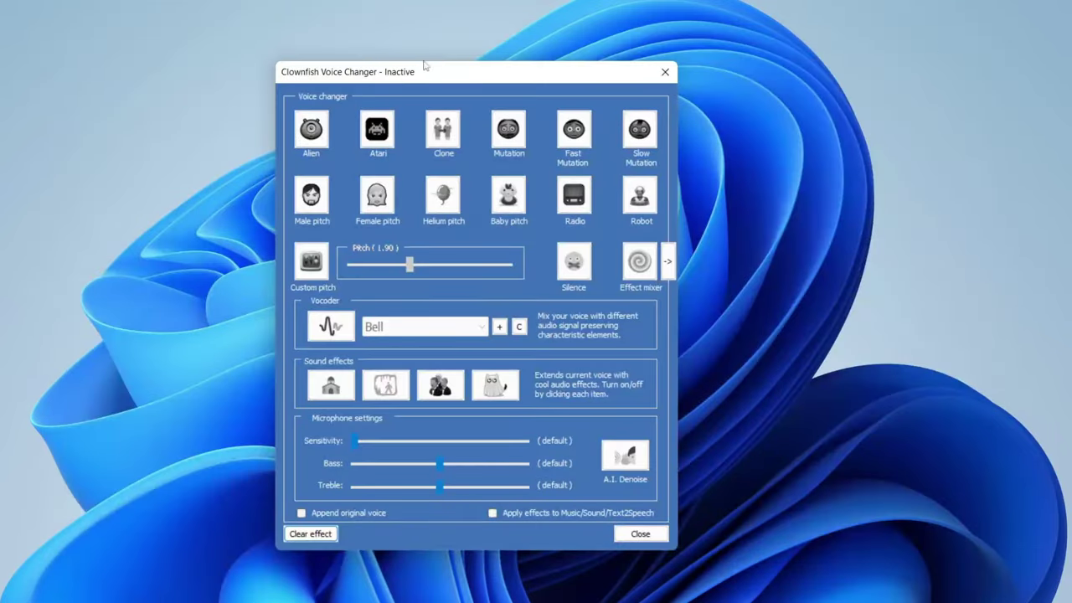
# Try the Male pitch voice effect and clear it
pyautogui.click(312, 195)
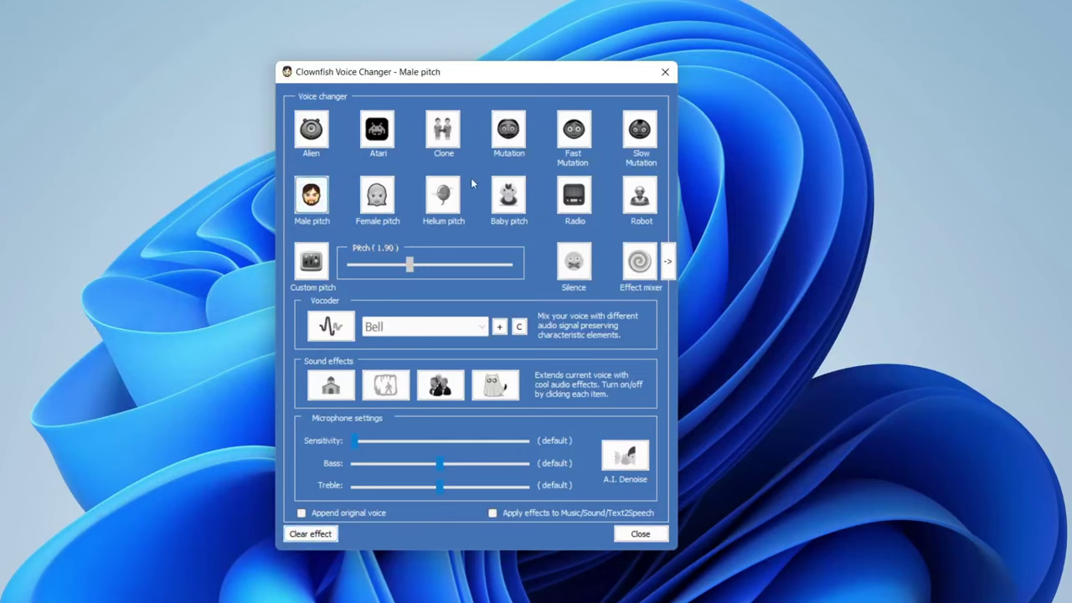
pyautogui.click(318, 535)
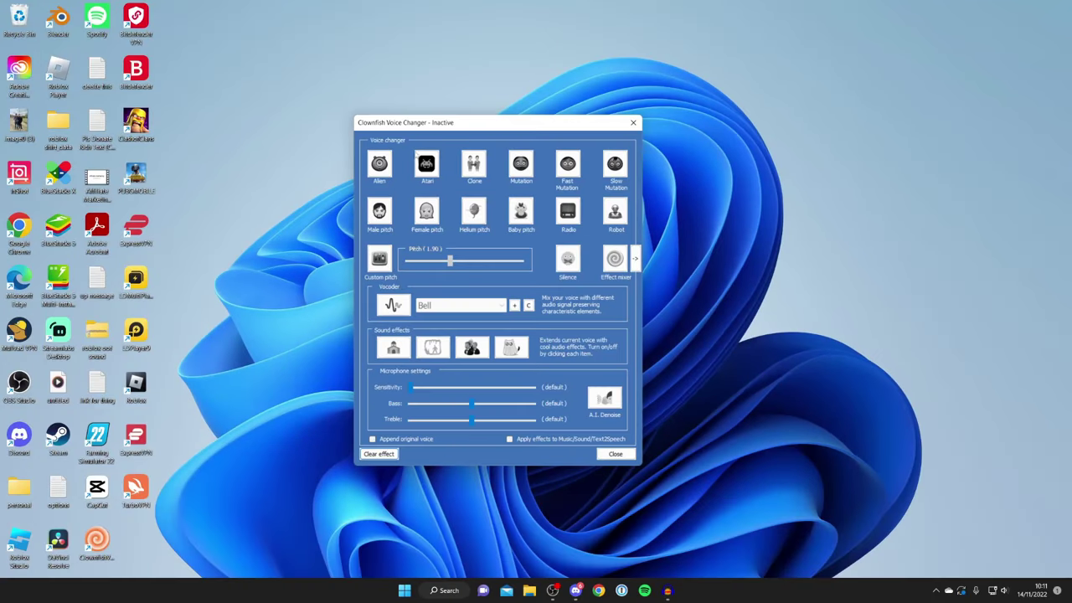
pyautogui.click(937, 591)
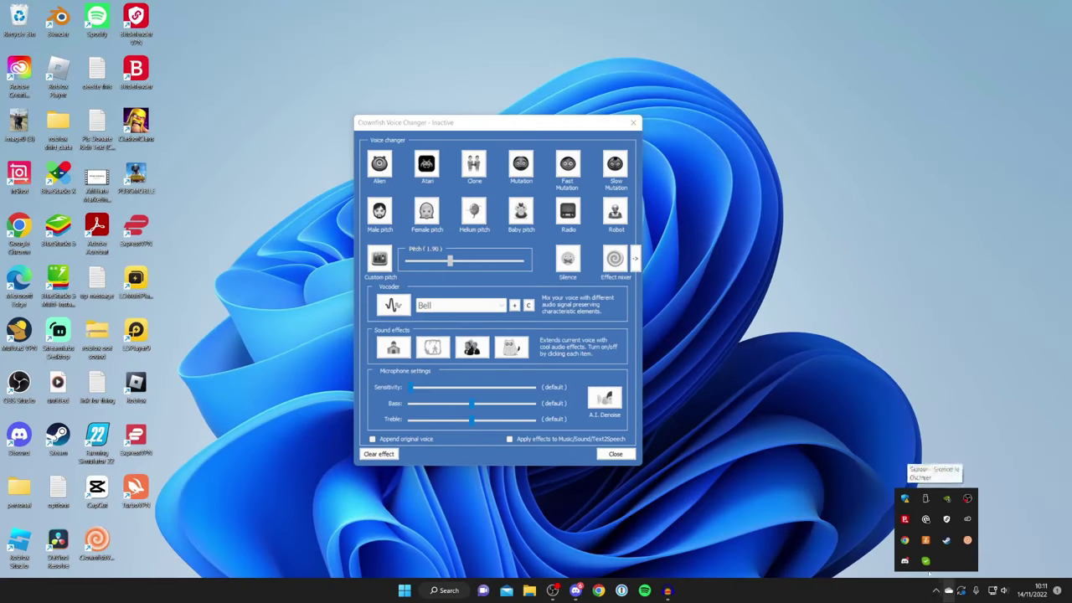
pyautogui.rightClick(968, 541)
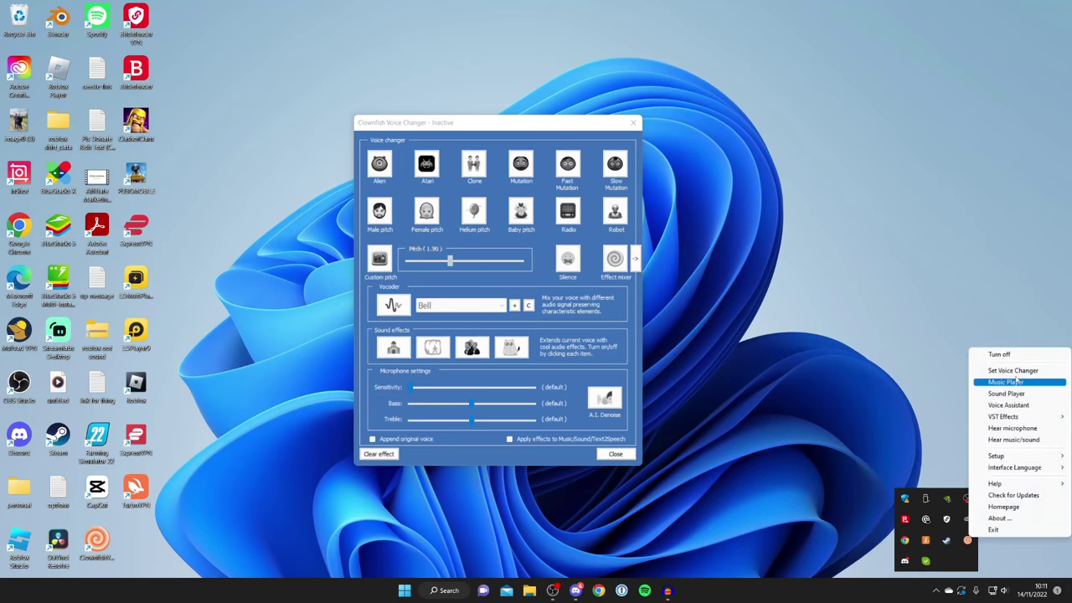
pyautogui.click(622, 126)
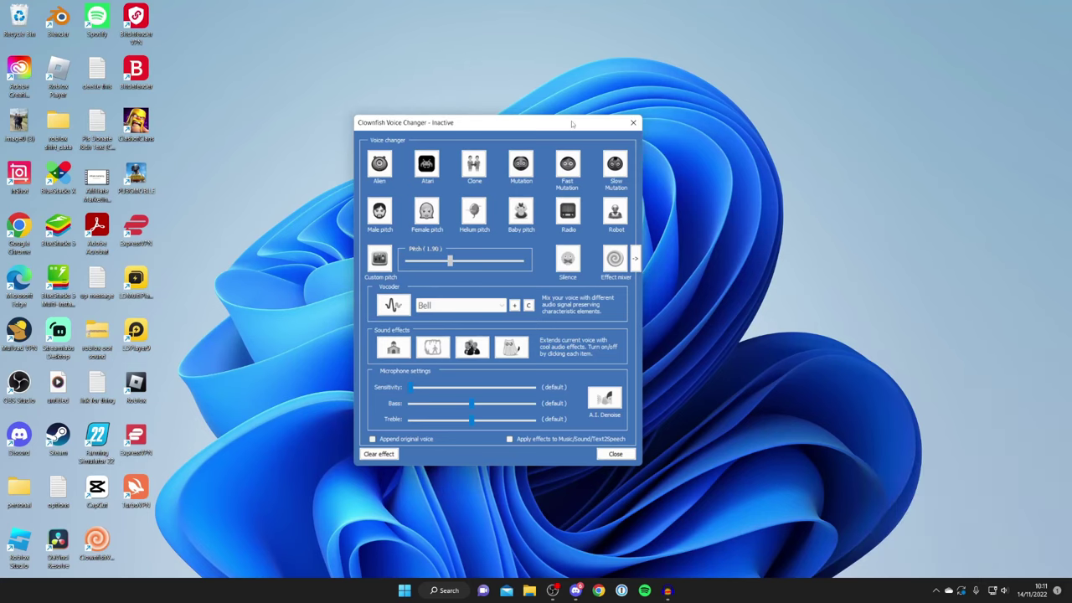